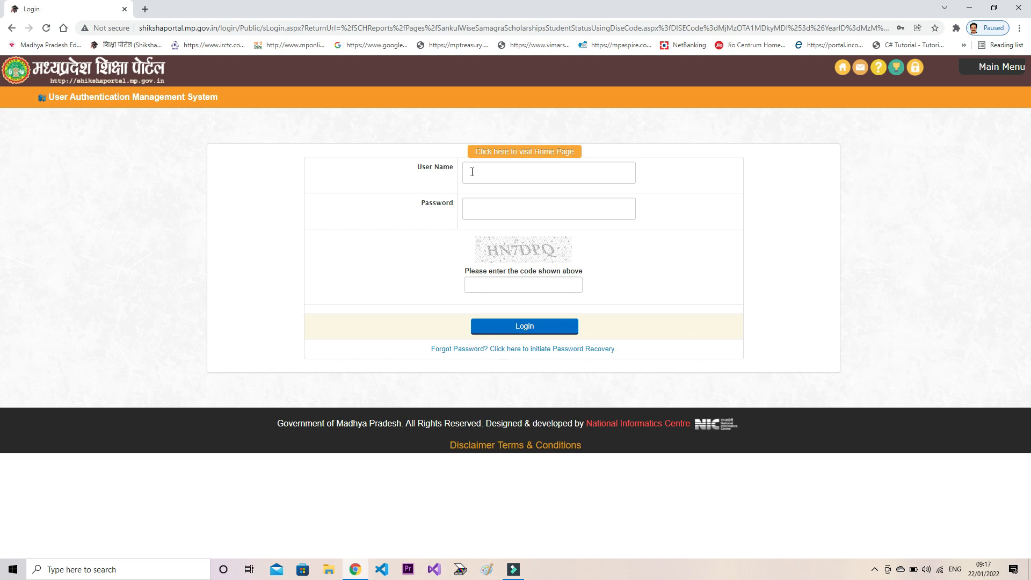
Sign in to the portal and open the [FRESH] View/ Edit/ Delete/Lock Applications page of Scholarships Mgmt
click(472, 172)
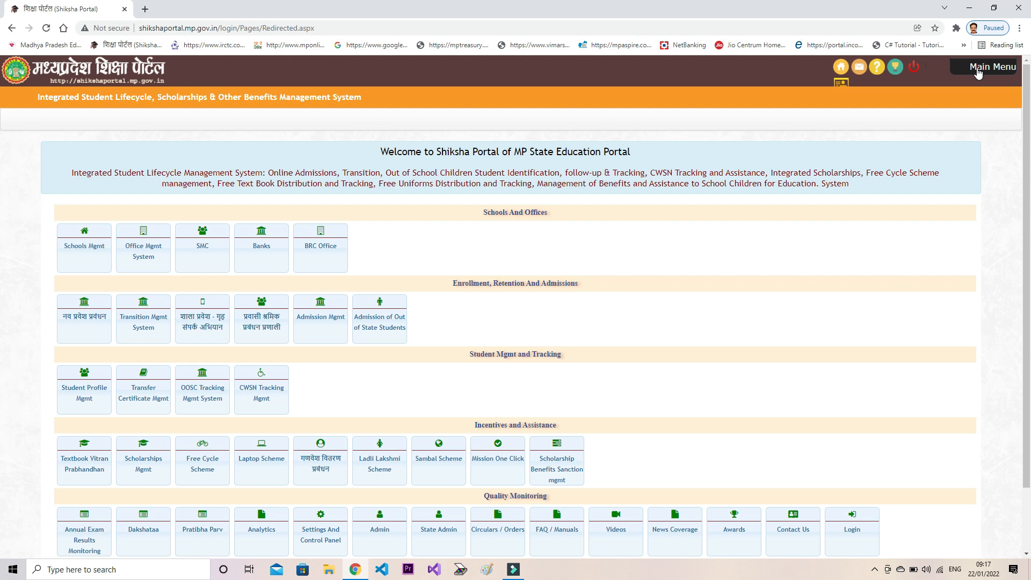
click(978, 73)
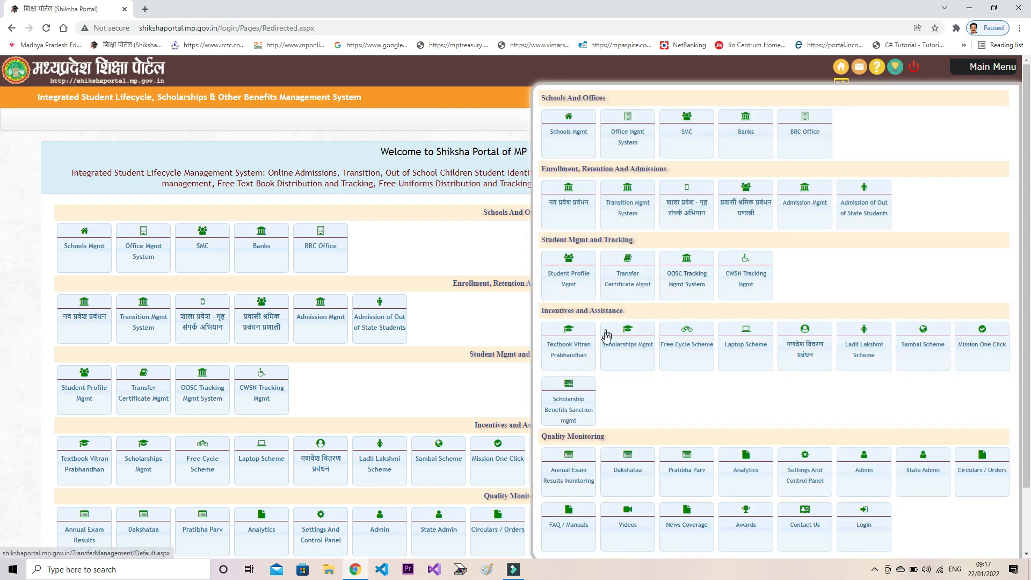
click(635, 334)
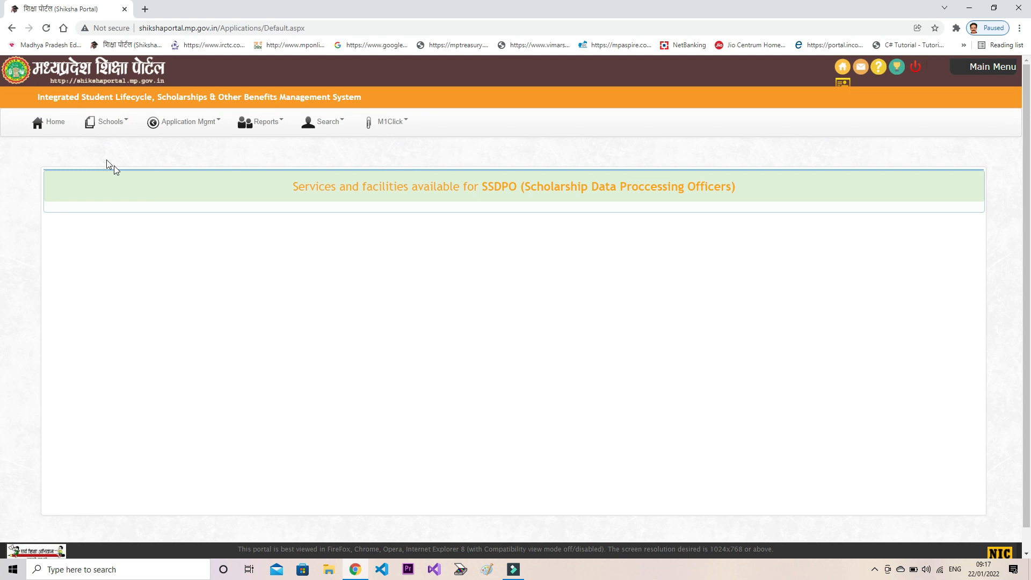
click(184, 126)
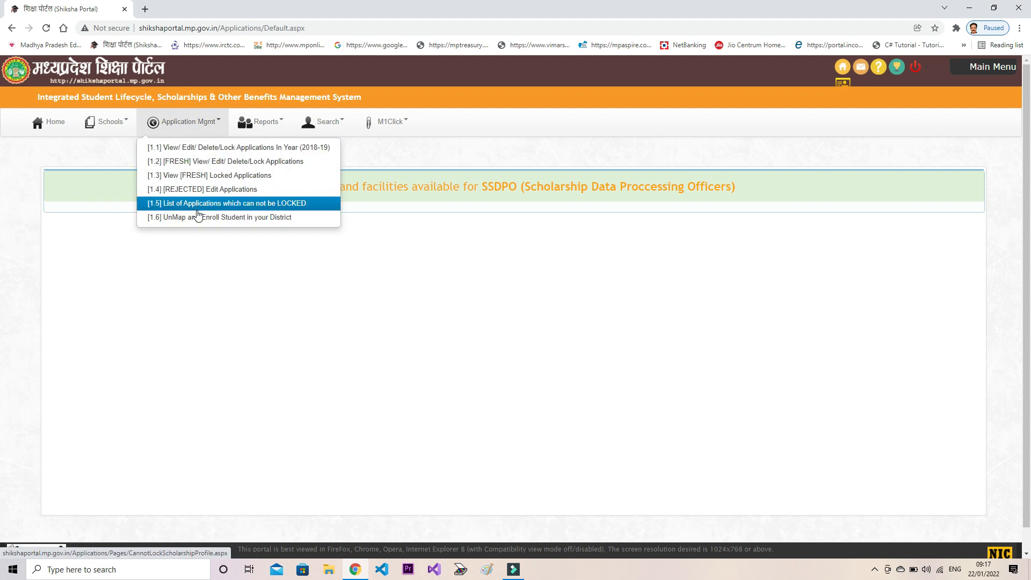
click(202, 162)
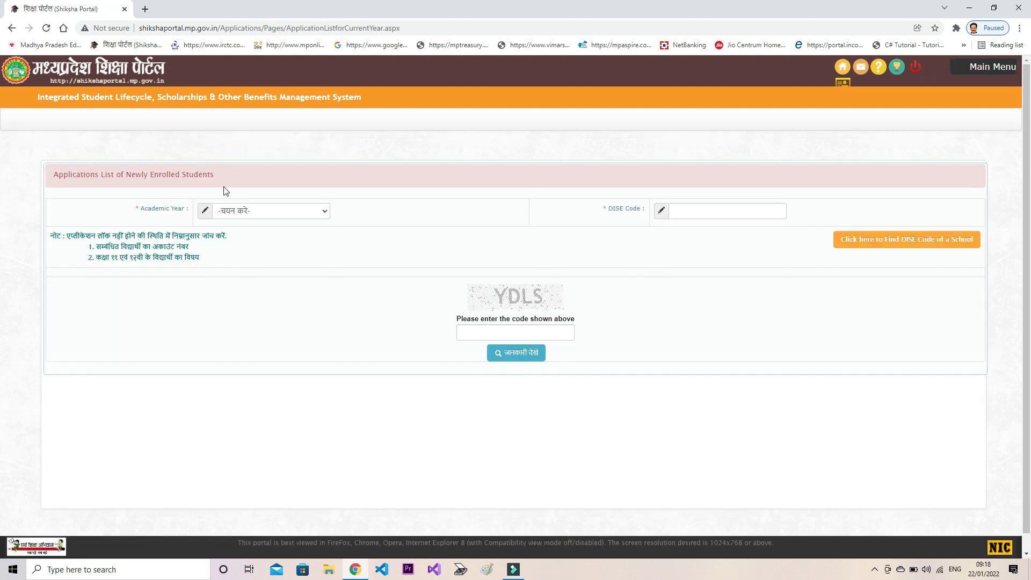
click(235, 218)
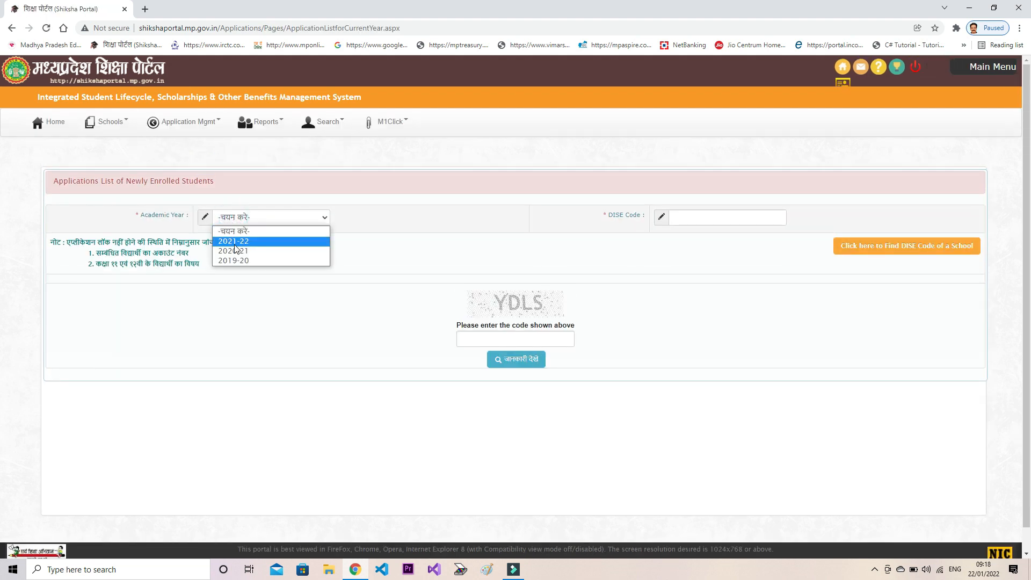
click(235, 242)
click(674, 216)
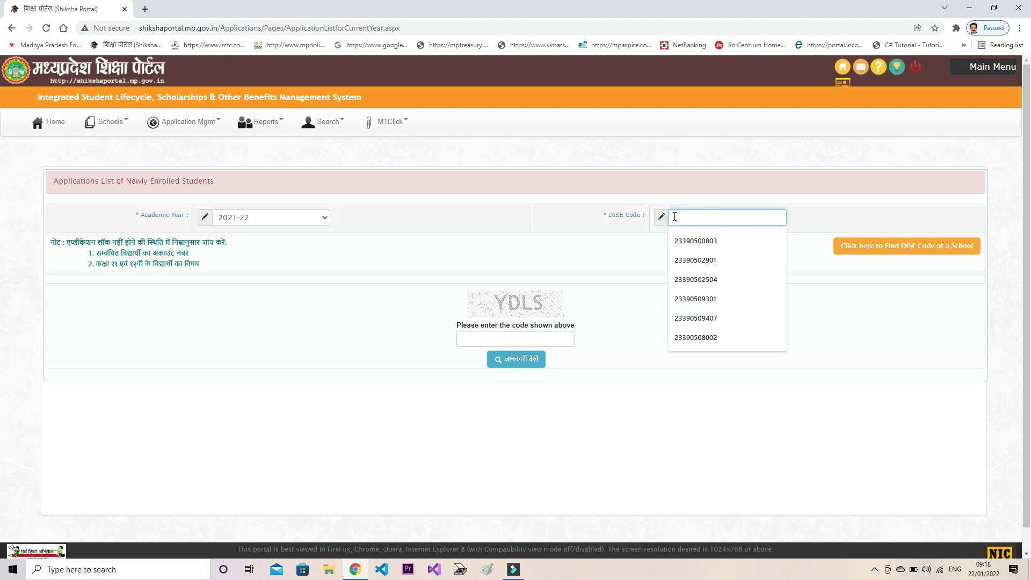
click(688, 240)
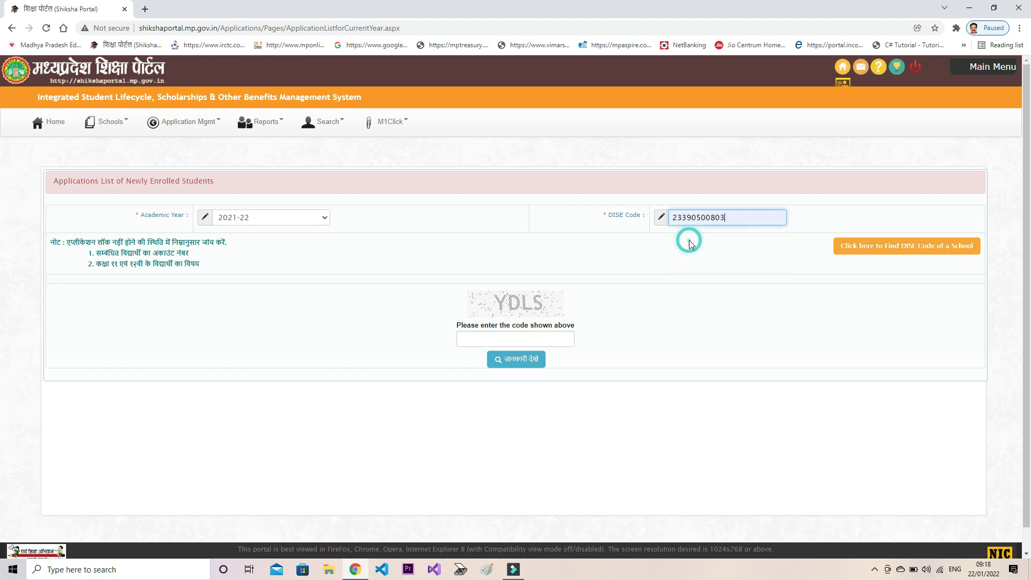
click(524, 337)
text(yd)
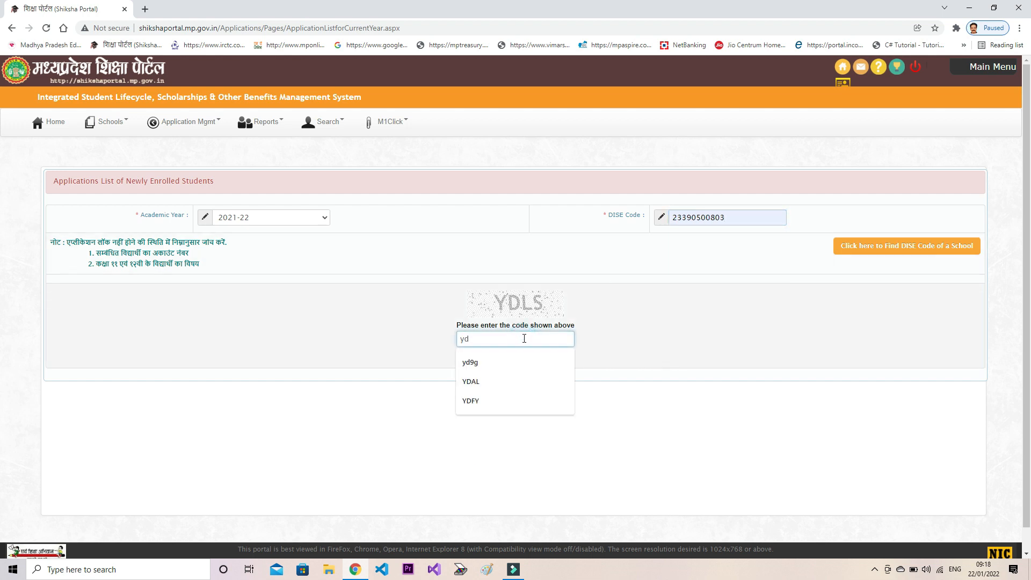
text(ls)
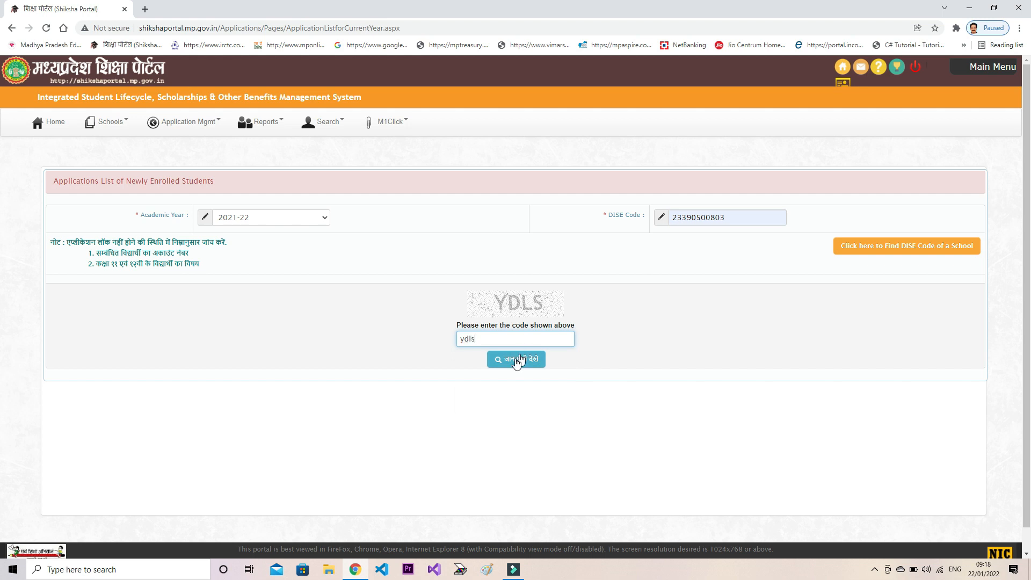
click(512, 365)
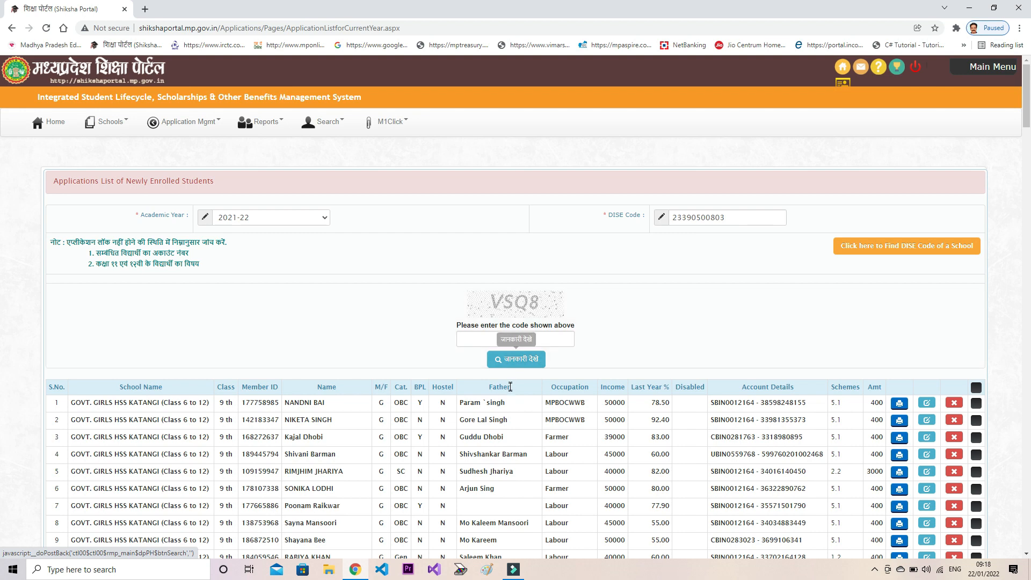
Review the student applications listed on the first page, from the first row to the last
scroll(510, 371, down, 7)
scroll(510, 393, down, 11)
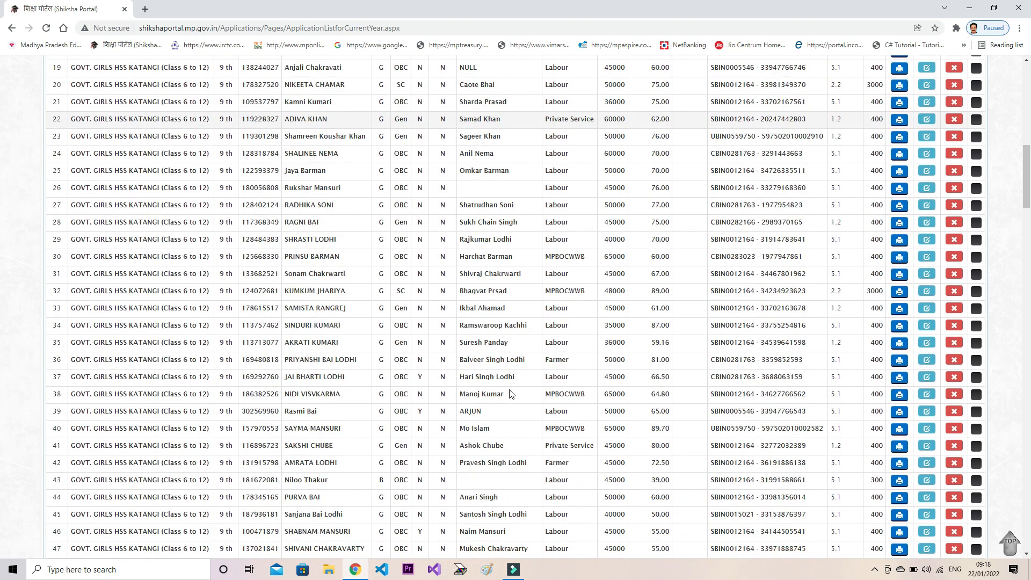
scroll(510, 393, down, 19)
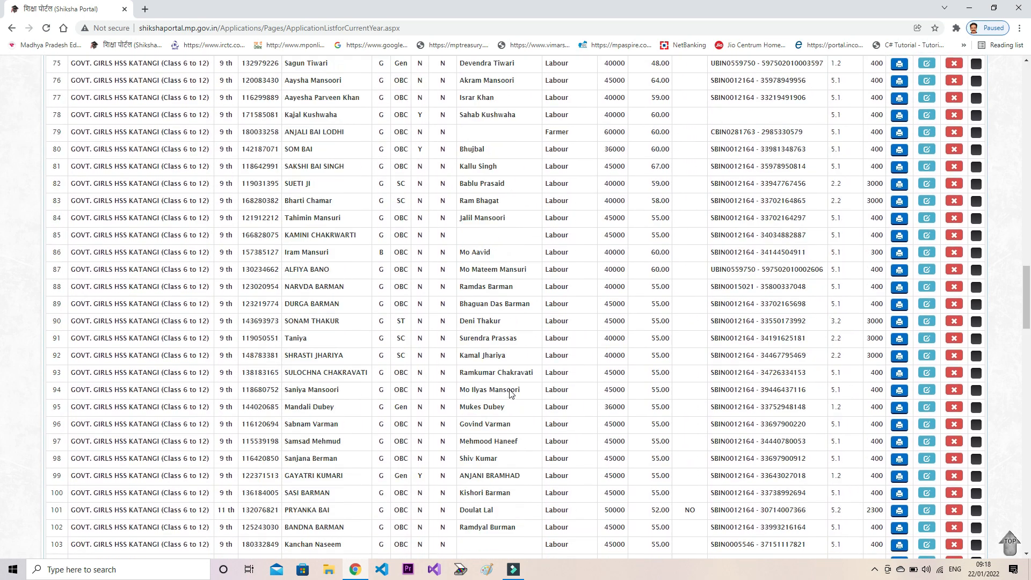
scroll(509, 393, down, 20)
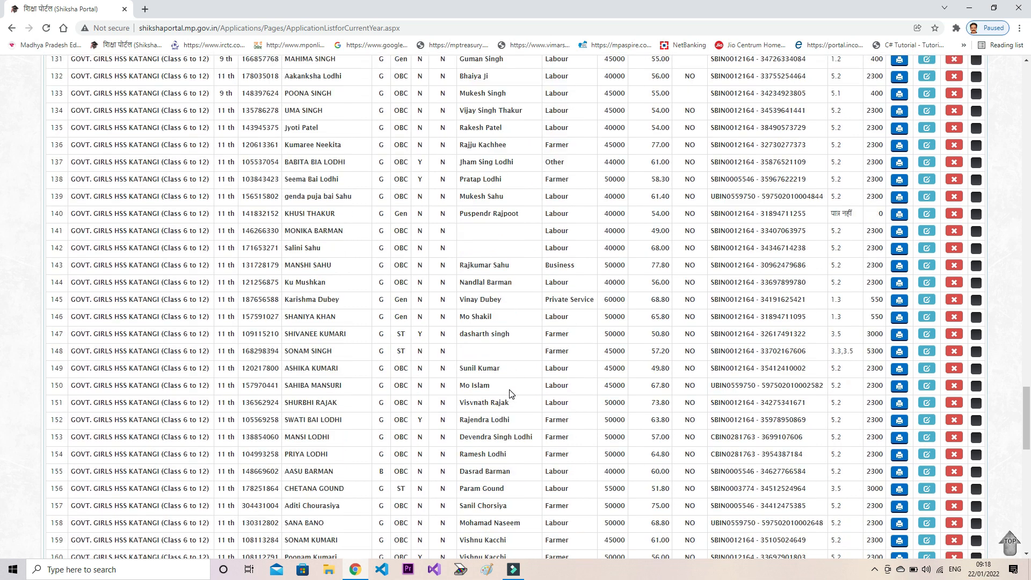
scroll(510, 393, down, 3)
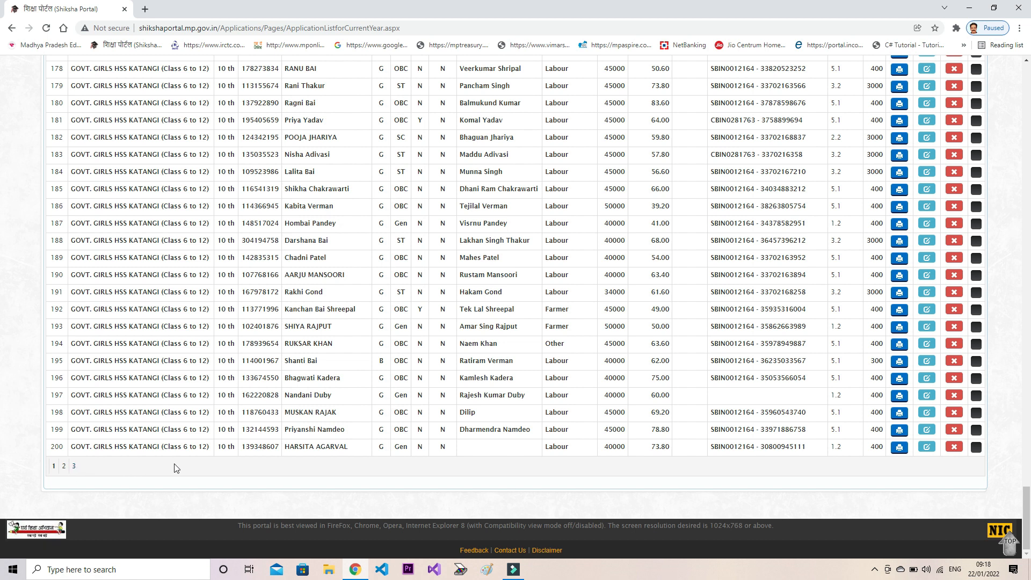
scroll(175, 467, up, 5)
scroll(176, 465, up, 20)
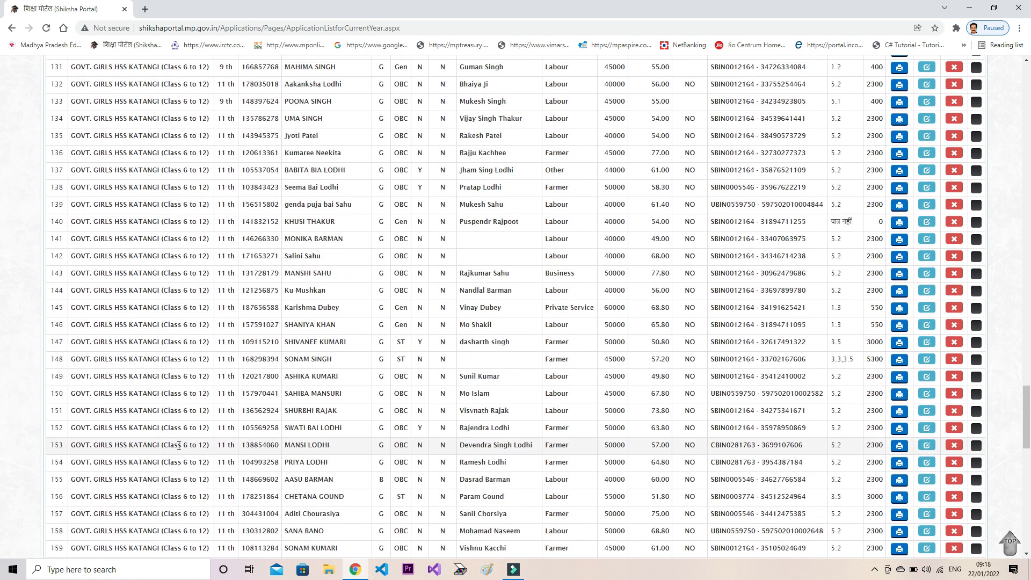
scroll(175, 446, up, 20)
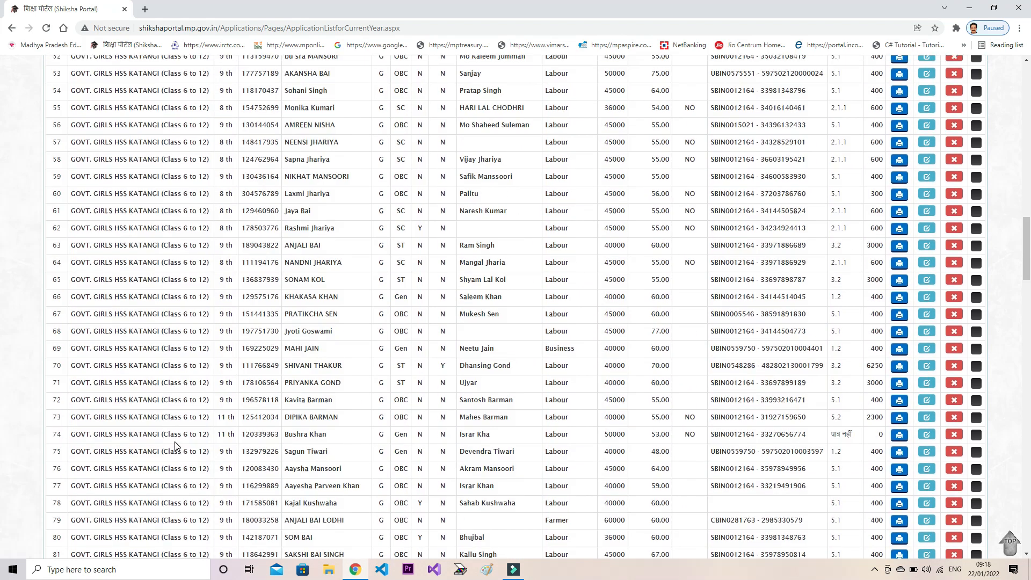
scroll(175, 443, up, 8)
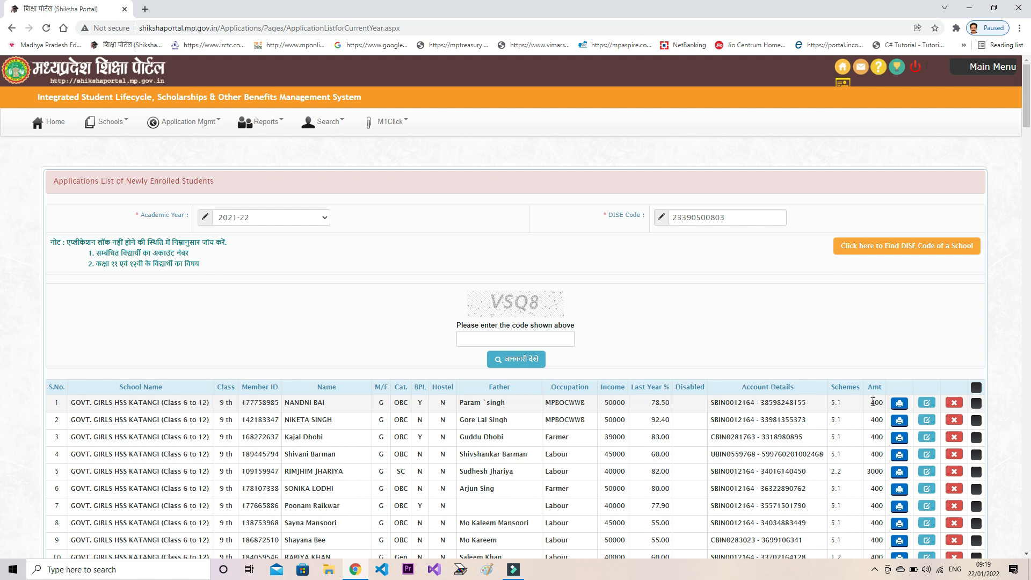
Examine the account details of the listed applications down to row 200, looking for blank entries
click(953, 407)
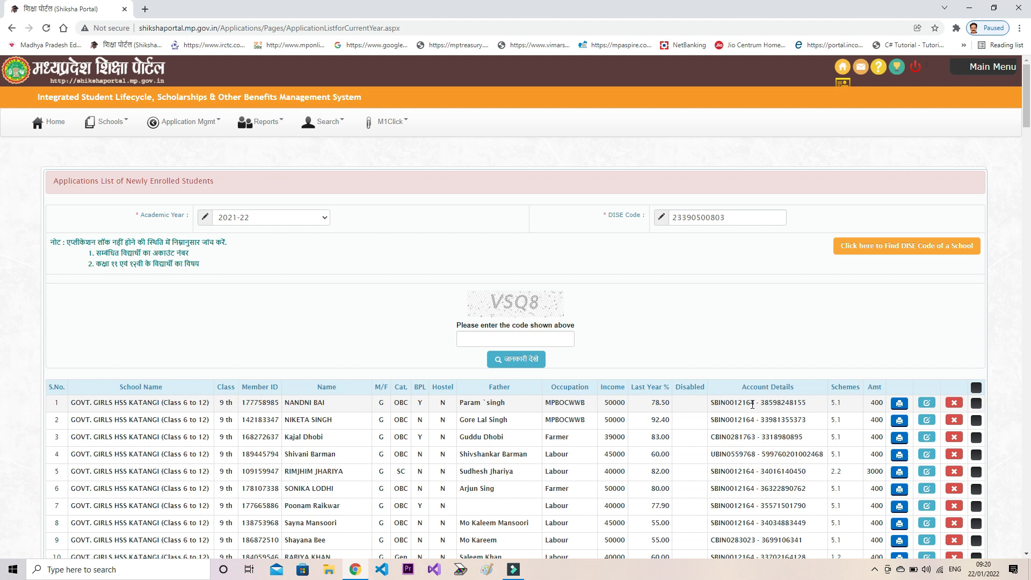
scroll(752, 404, down, 20)
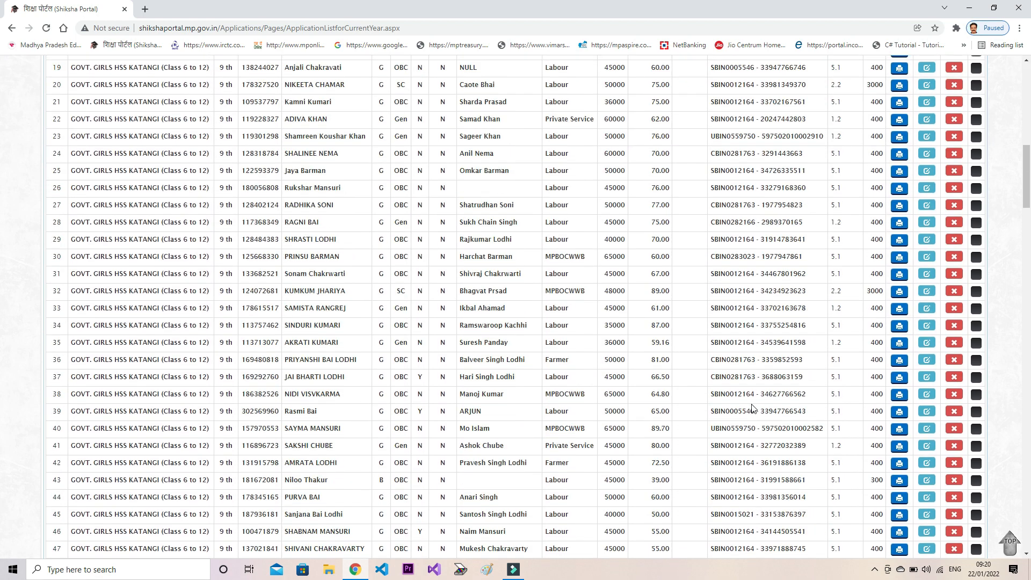
scroll(752, 408, down, 20)
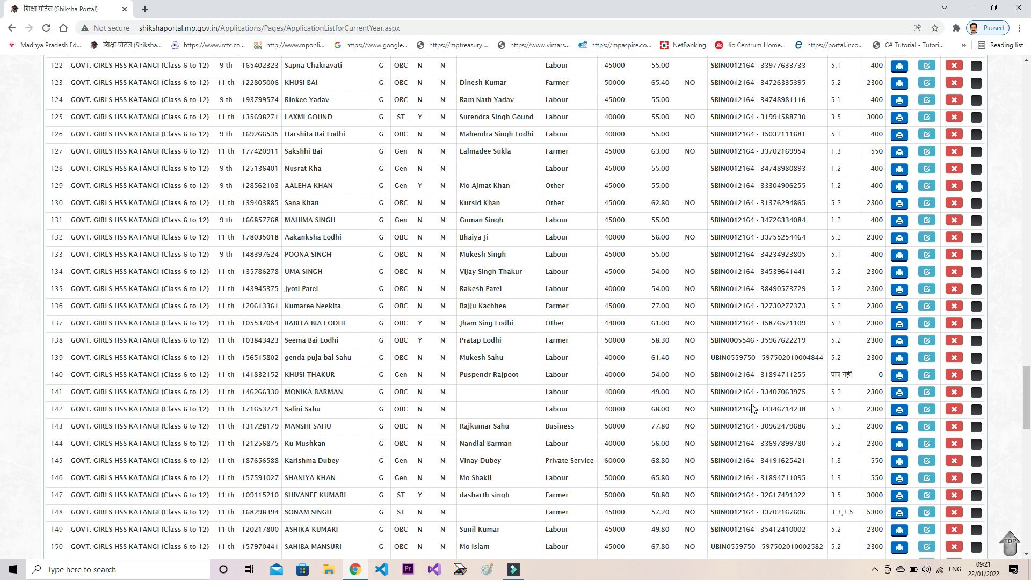
scroll(752, 408, down, 10)
scroll(752, 408, down, 6)
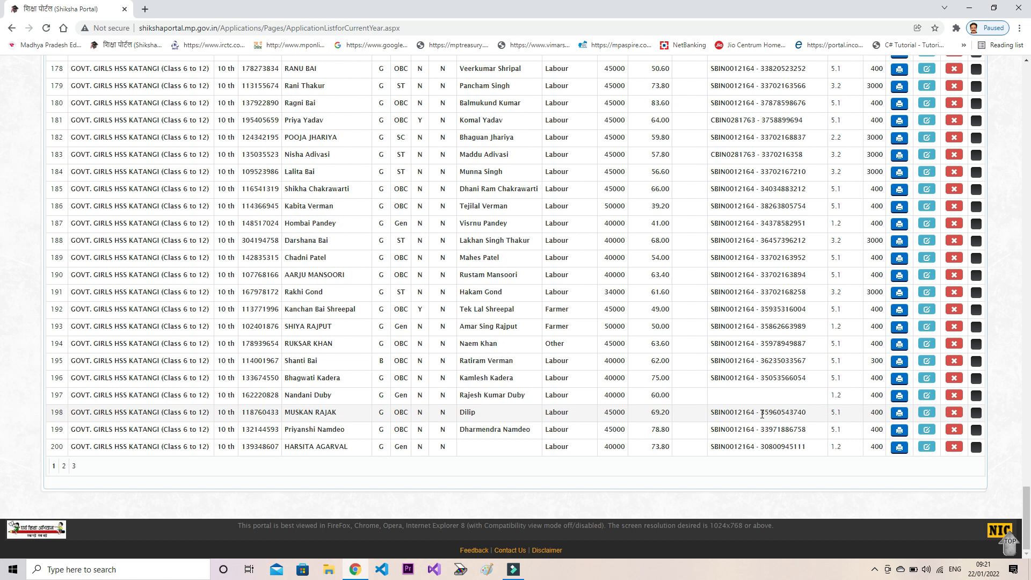
click(979, 398)
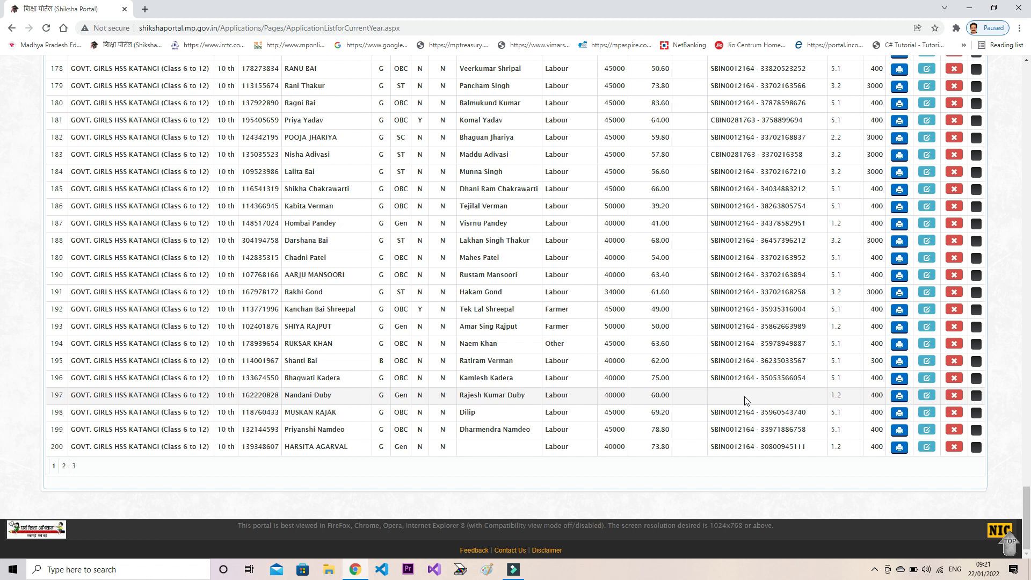
Select all applications on the current page of the list
scroll(970, 170, up, 8)
scroll(969, 167, up, 20)
scroll(971, 170, up, 20)
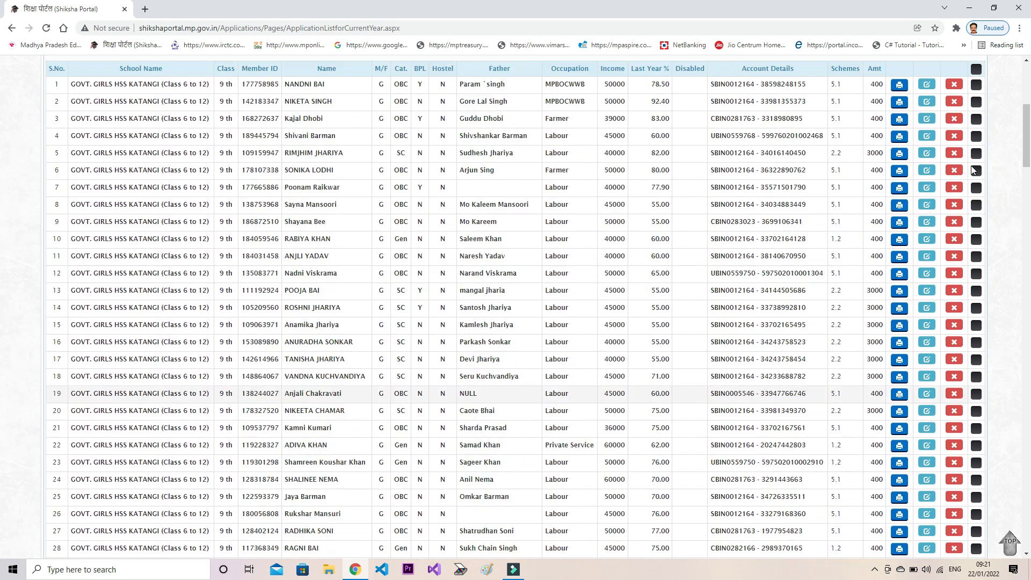
scroll(973, 170, up, 6)
click(976, 385)
Deselect the application in row 197 and tick the declaration that all selected applications are completely correct
scroll(976, 387, down, 3)
scroll(977, 388, down, 18)
scroll(975, 388, down, 20)
scroll(974, 388, down, 18)
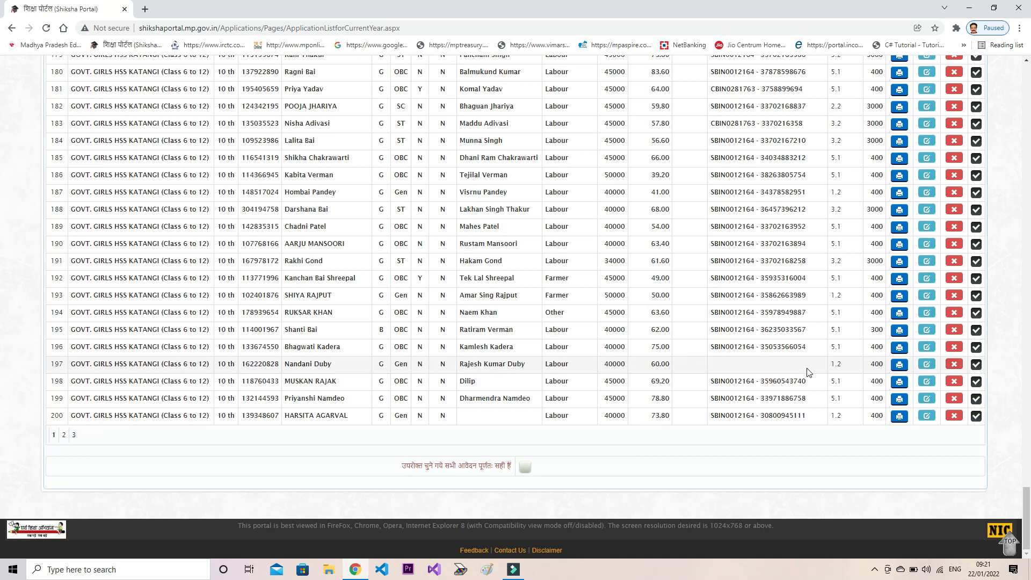
click(977, 365)
click(977, 366)
click(525, 467)
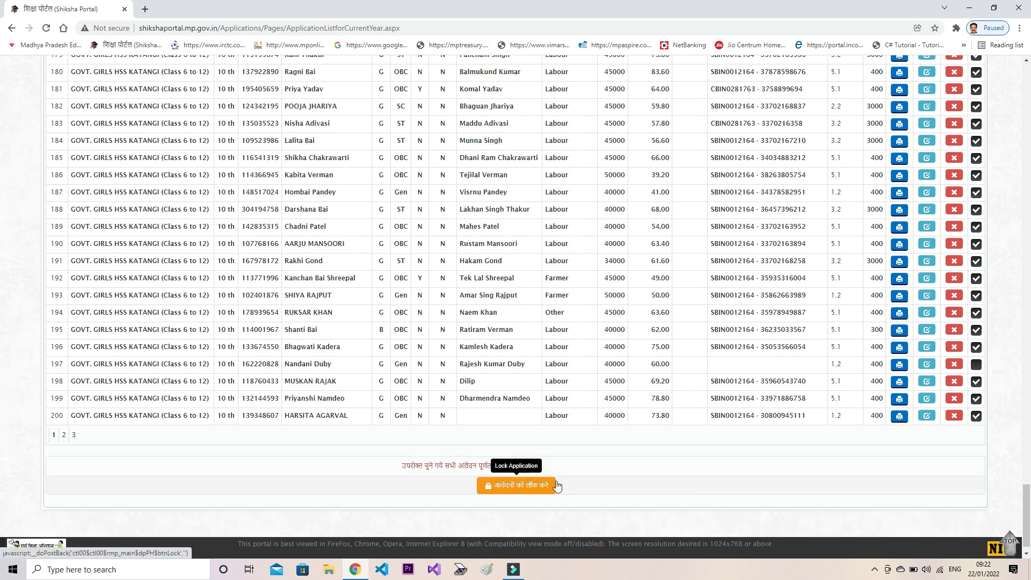
click(520, 489)
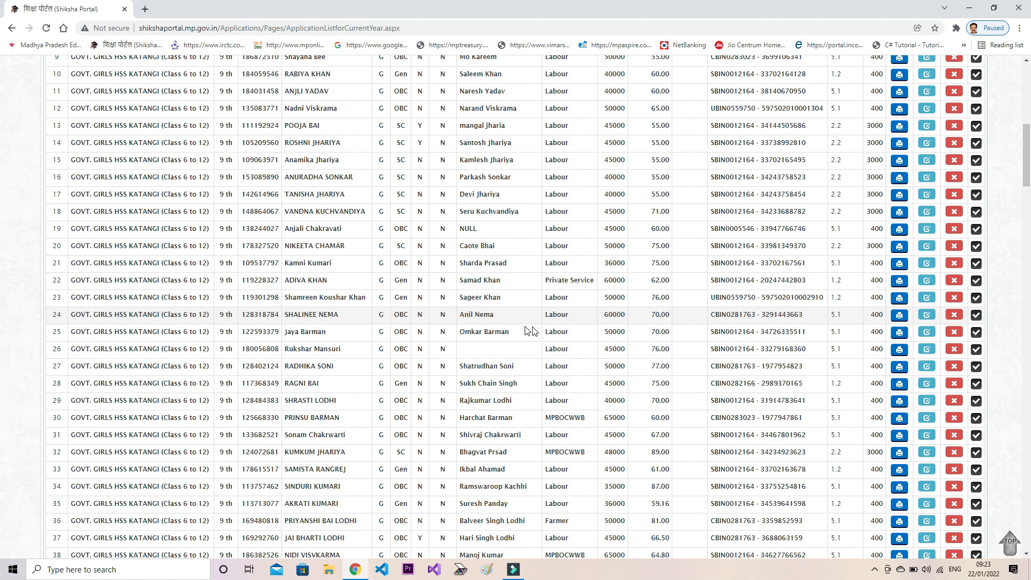
Deselect the application in row 78, which lacks account details, and check the remaining rows down to the end of the page
scroll(741, 348, up, 9)
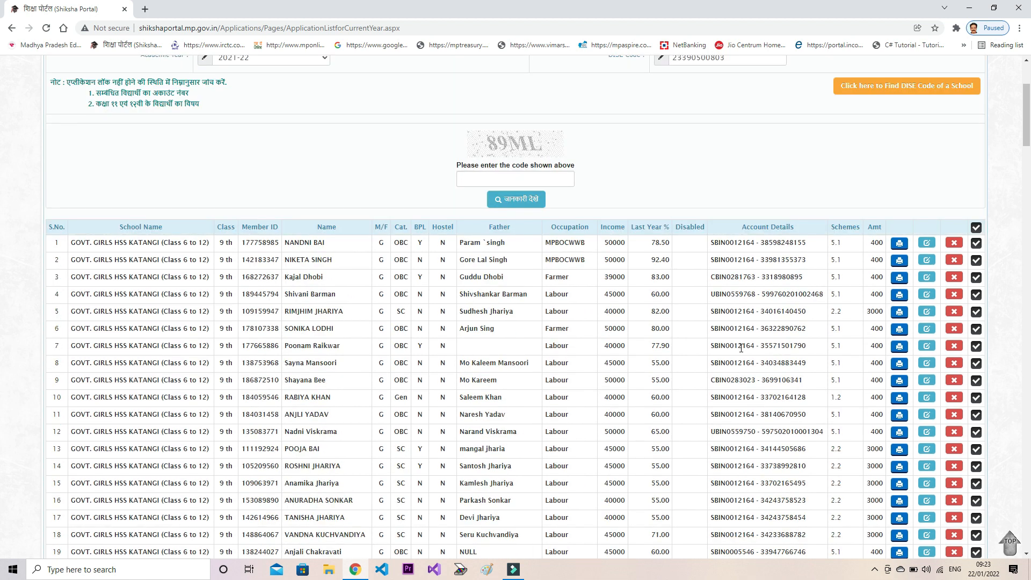
scroll(741, 349, down, 6)
scroll(741, 350, down, 10)
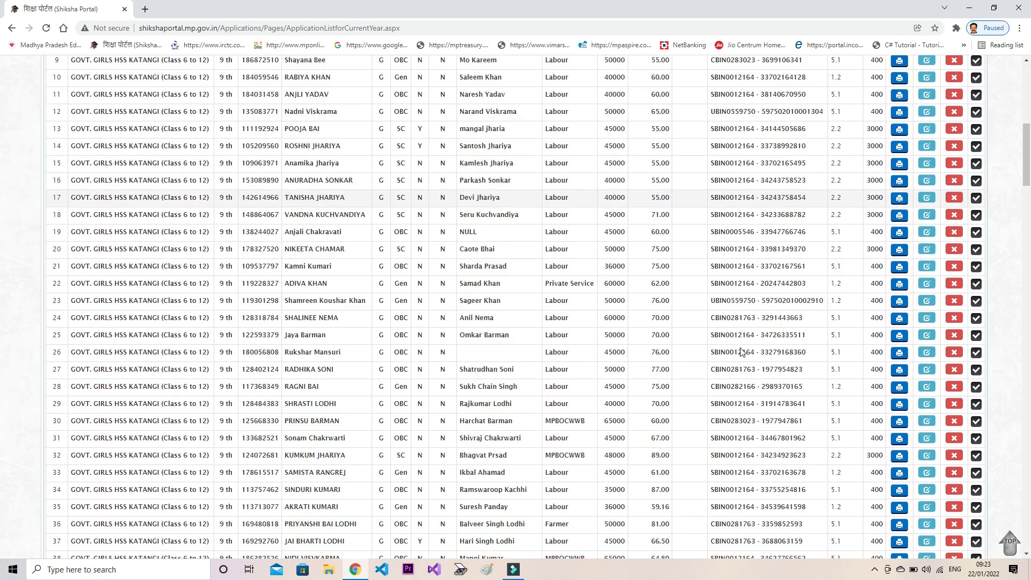
scroll(742, 347, down, 12)
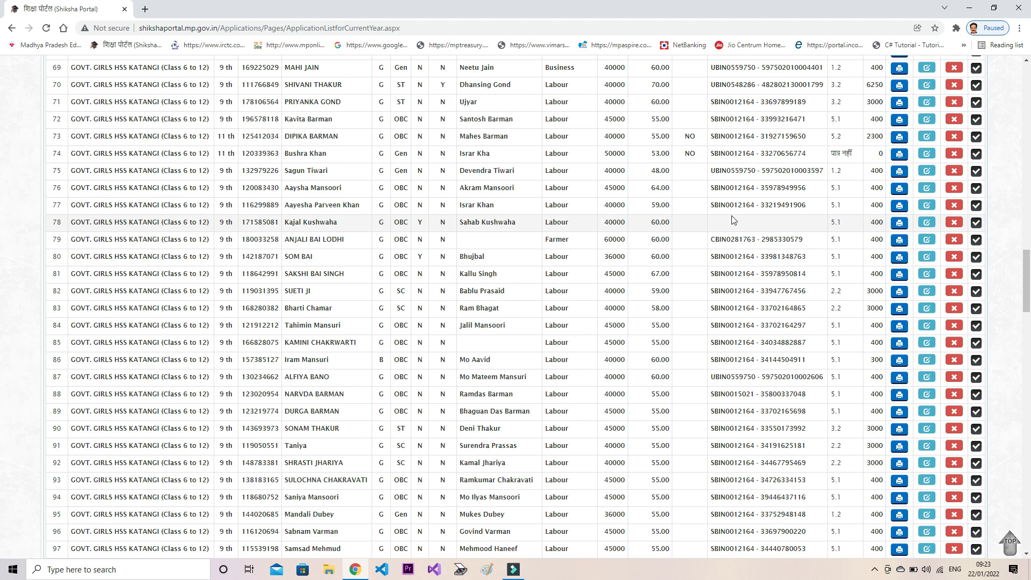
click(977, 225)
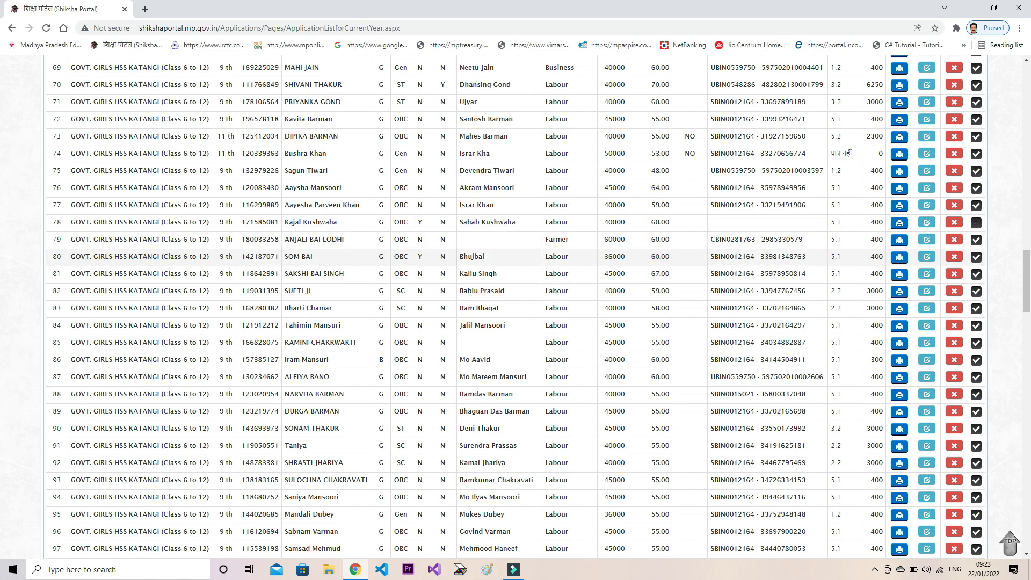
scroll(766, 257, down, 1)
scroll(765, 257, down, 10)
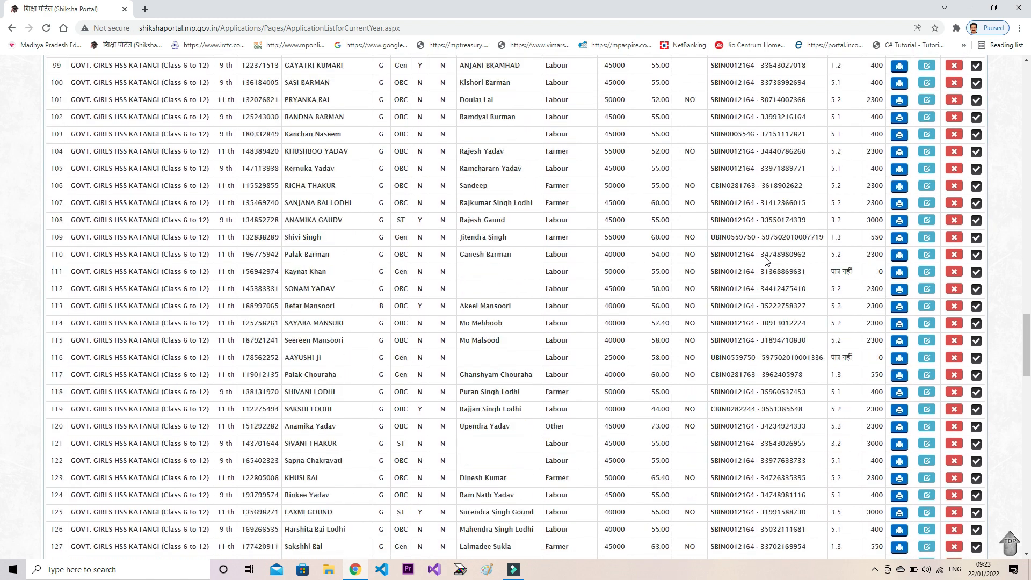
scroll(766, 262, down, 12)
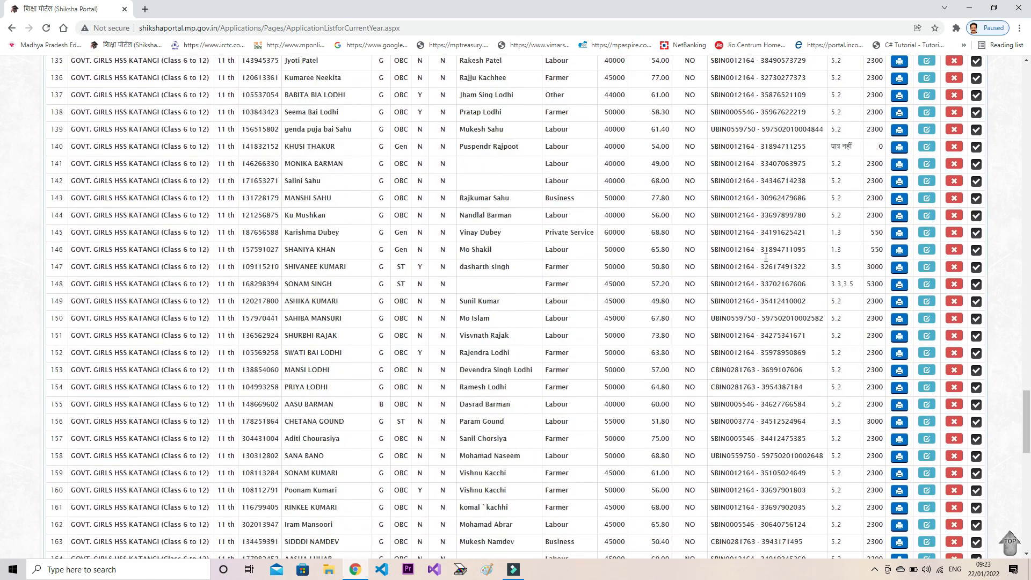
scroll(766, 262, down, 9)
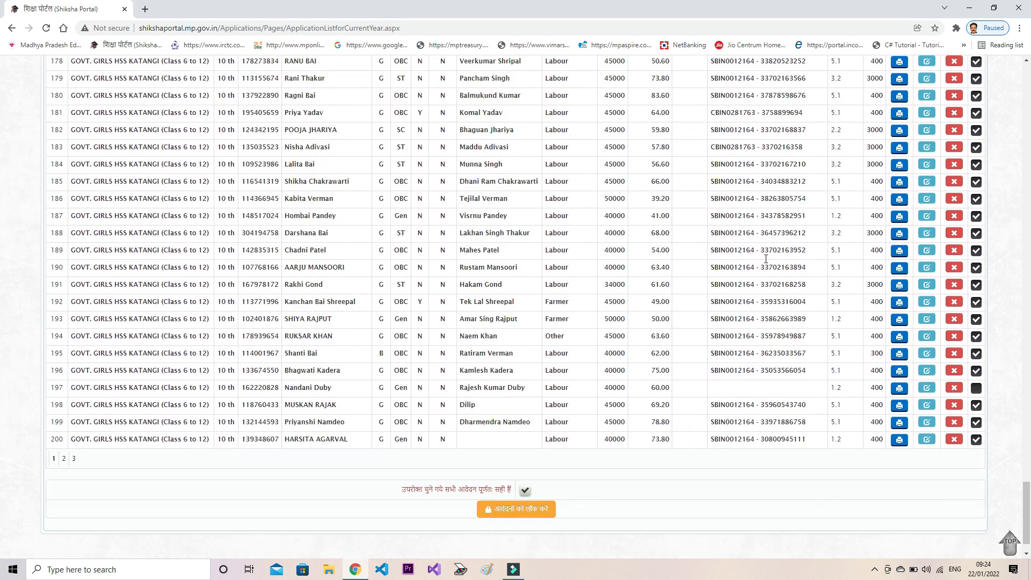
scroll(766, 258, down, 1)
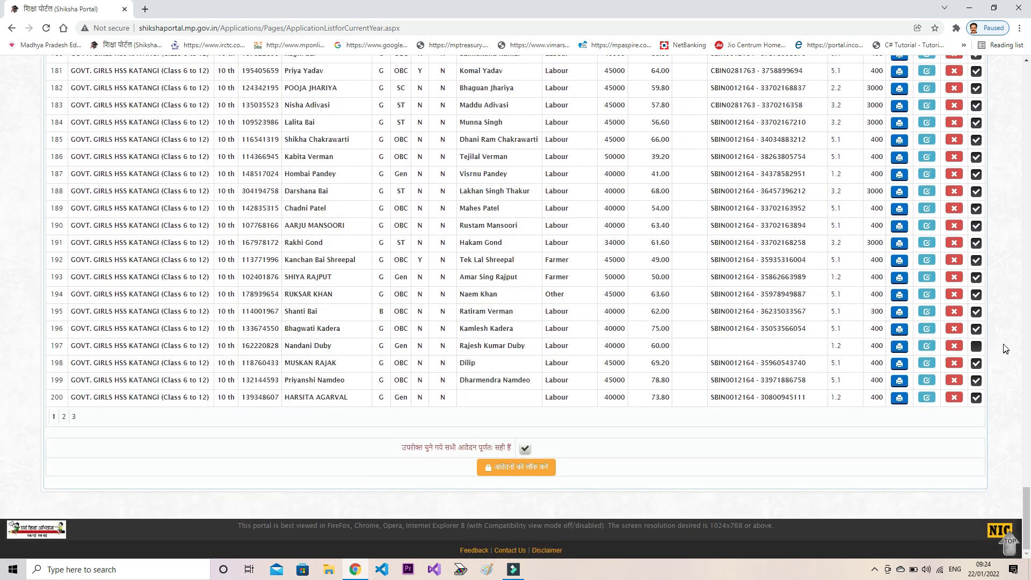
Lock the selected scholarship applications on the current page of the list
click(514, 471)
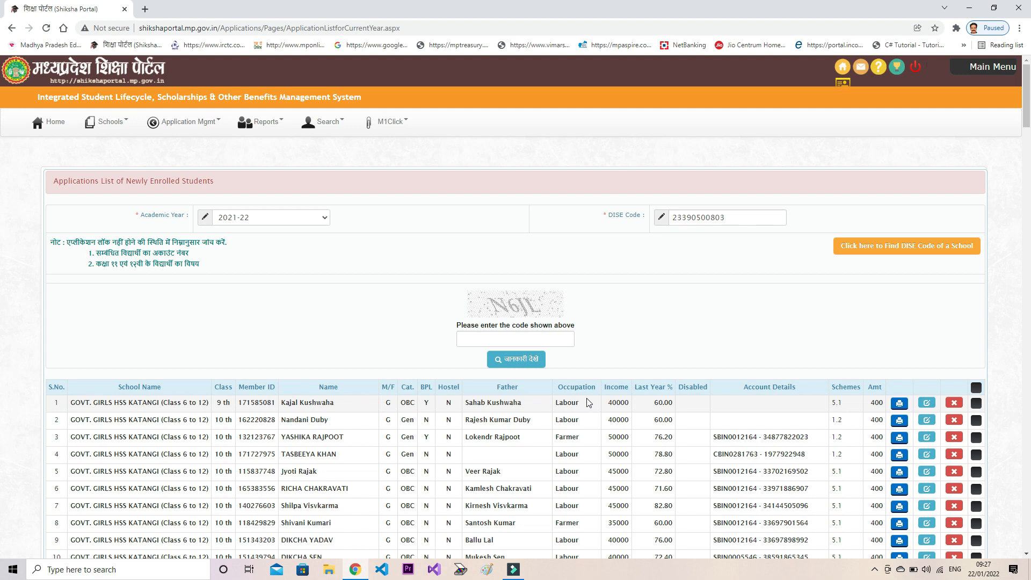
Examine the remaining unlocked applications from row 1 to row 200, including their account details, schemes and amounts, and return to the list's start
scroll(581, 386, down, 2)
scroll(581, 385, down, 20)
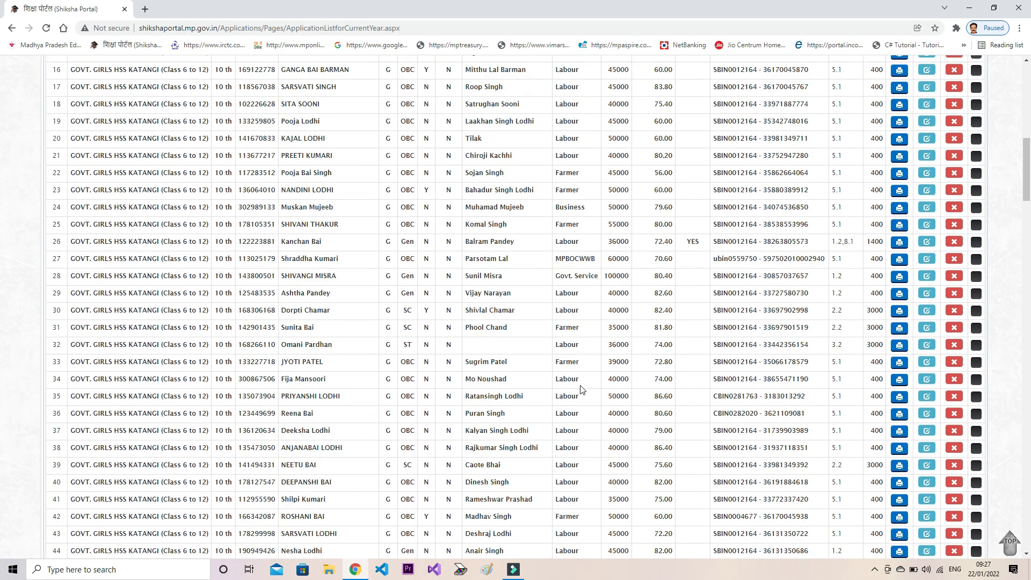
scroll(581, 388, down, 20)
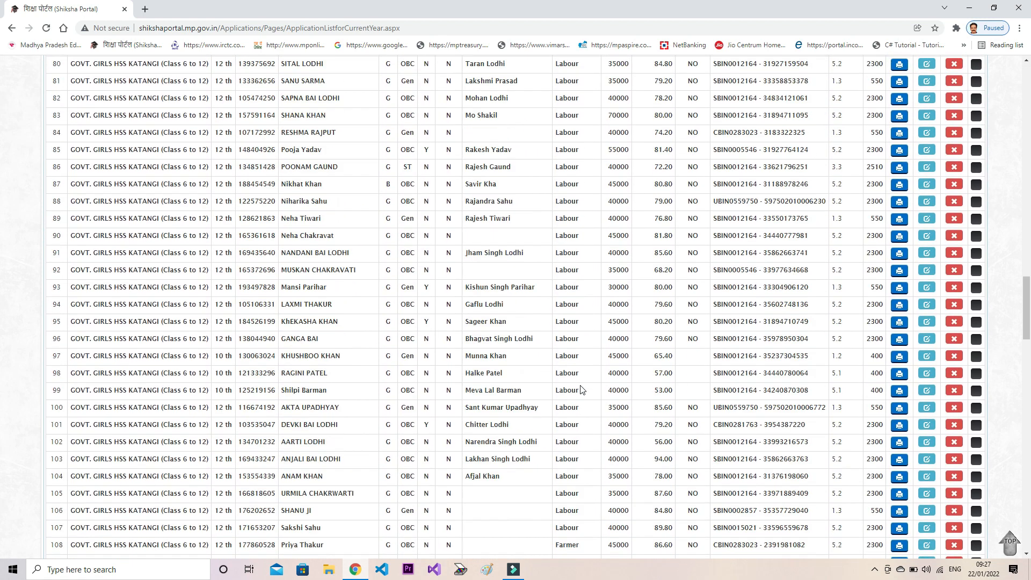
scroll(581, 388, down, 17)
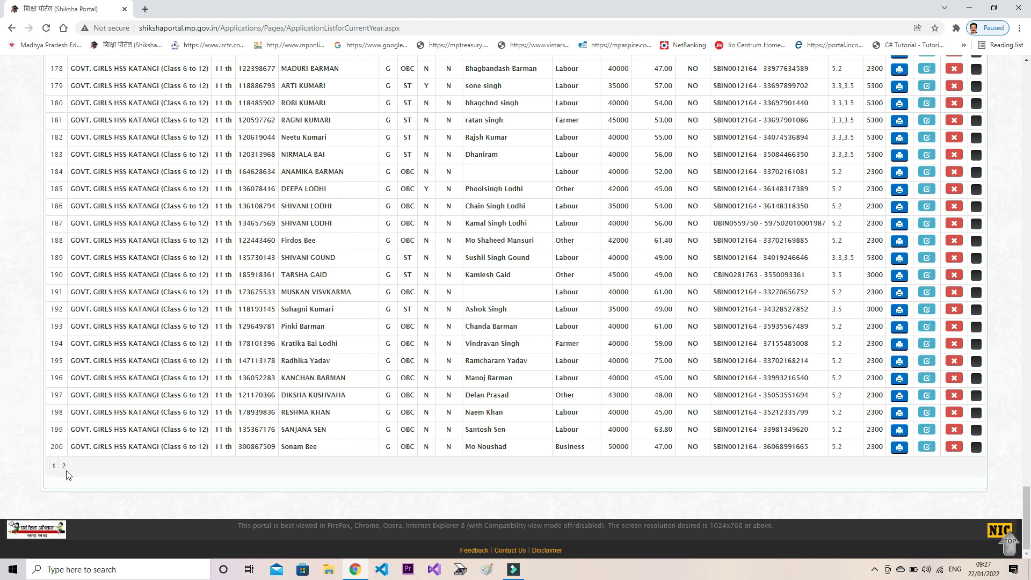
scroll(873, 420, up, 5)
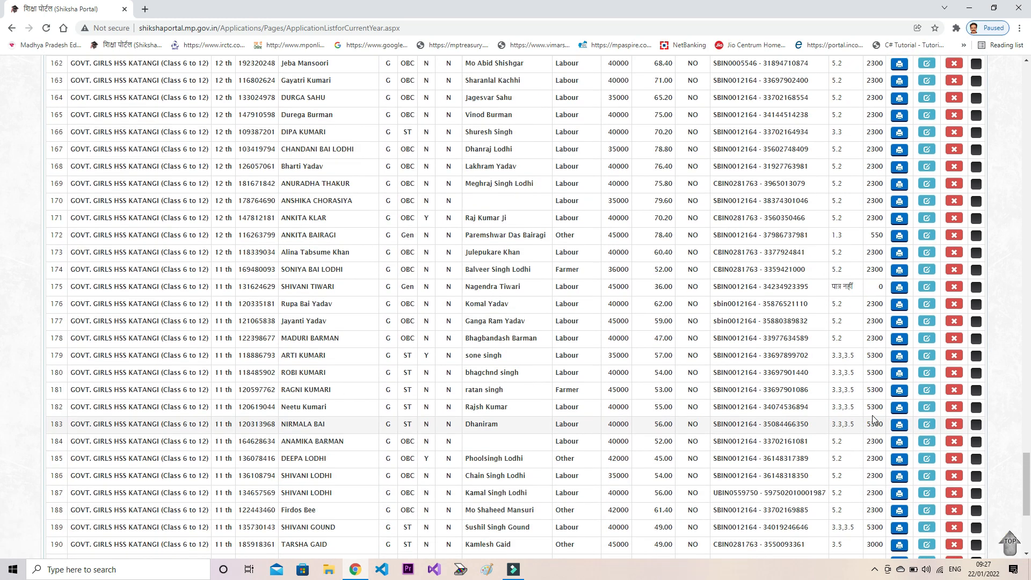
scroll(873, 420, up, 20)
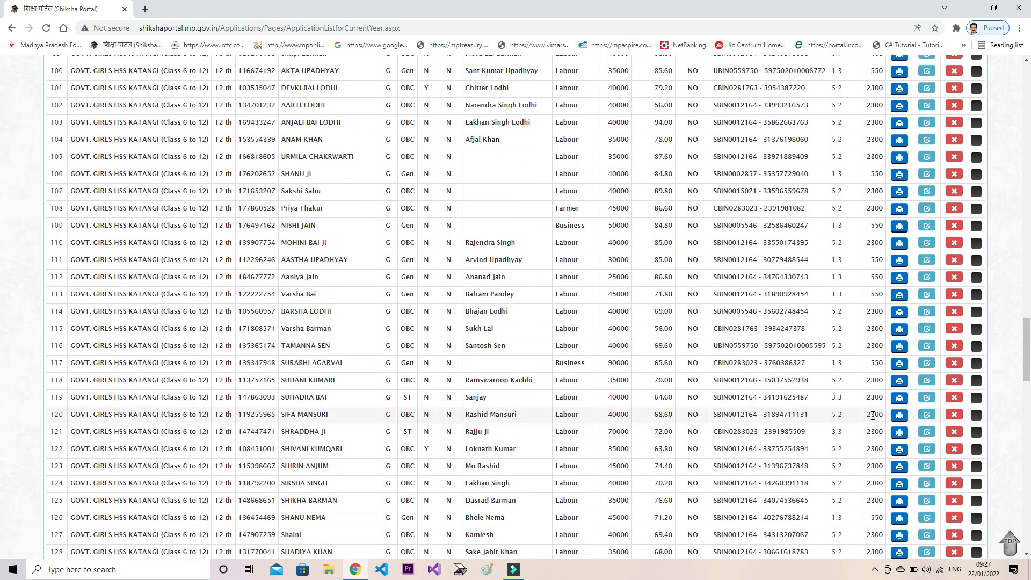
scroll(872, 416, up, 18)
scroll(873, 416, up, 13)
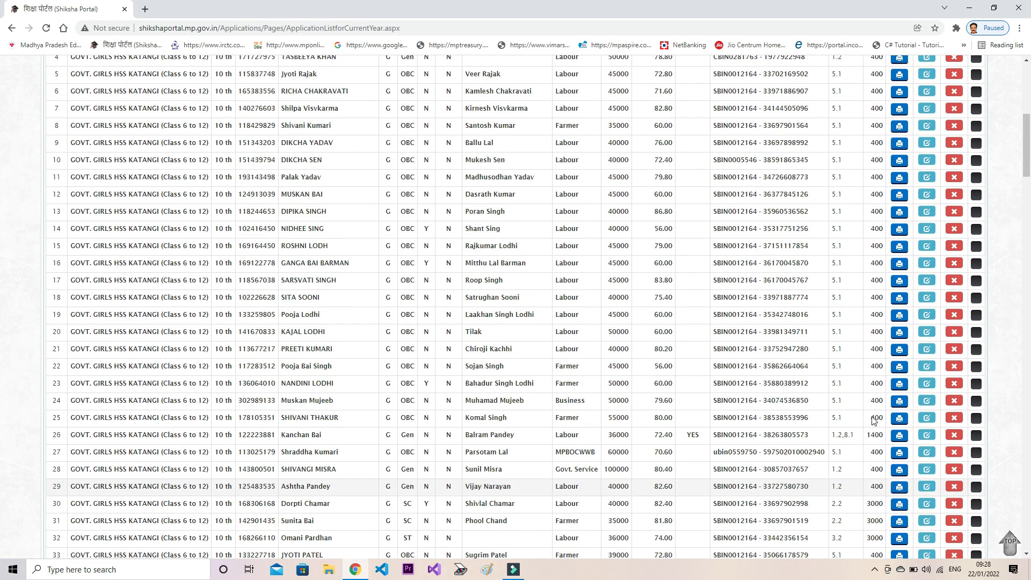
scroll(873, 420, up, 8)
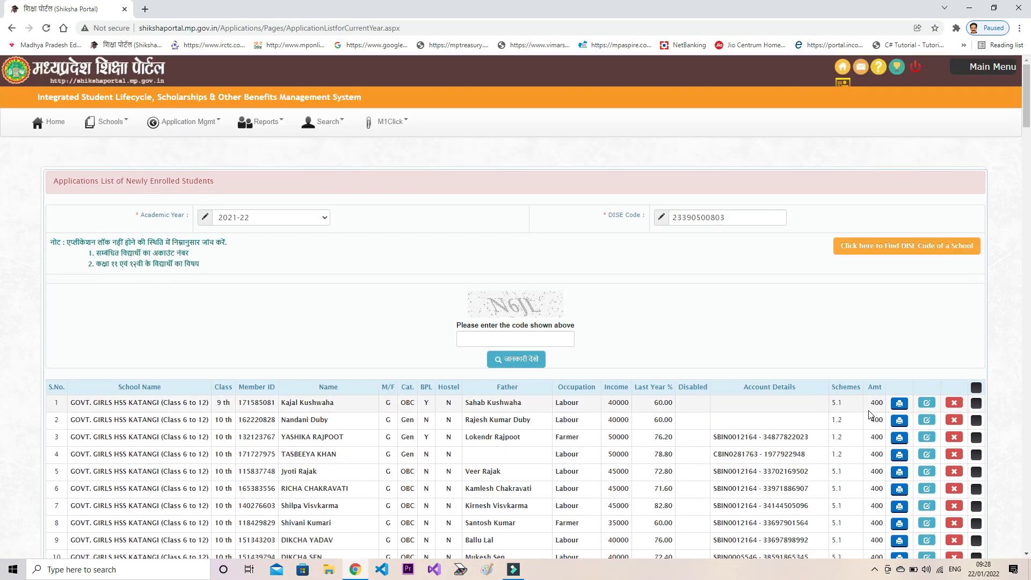